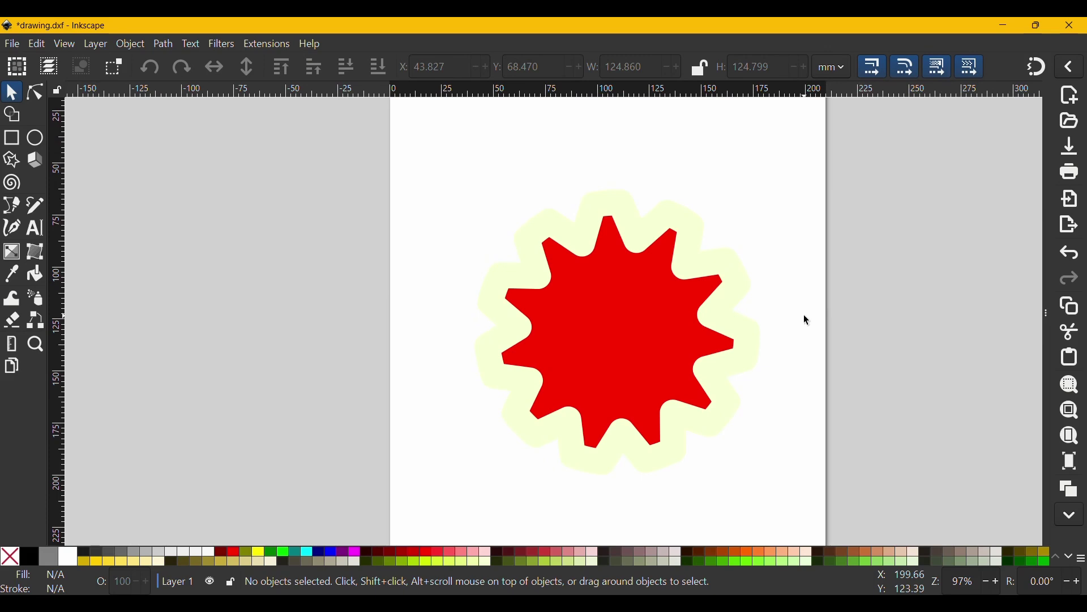
Change the inner gear shape's fill from the palette to bright green (#66FF00) and deselect it
left_click(602, 338)
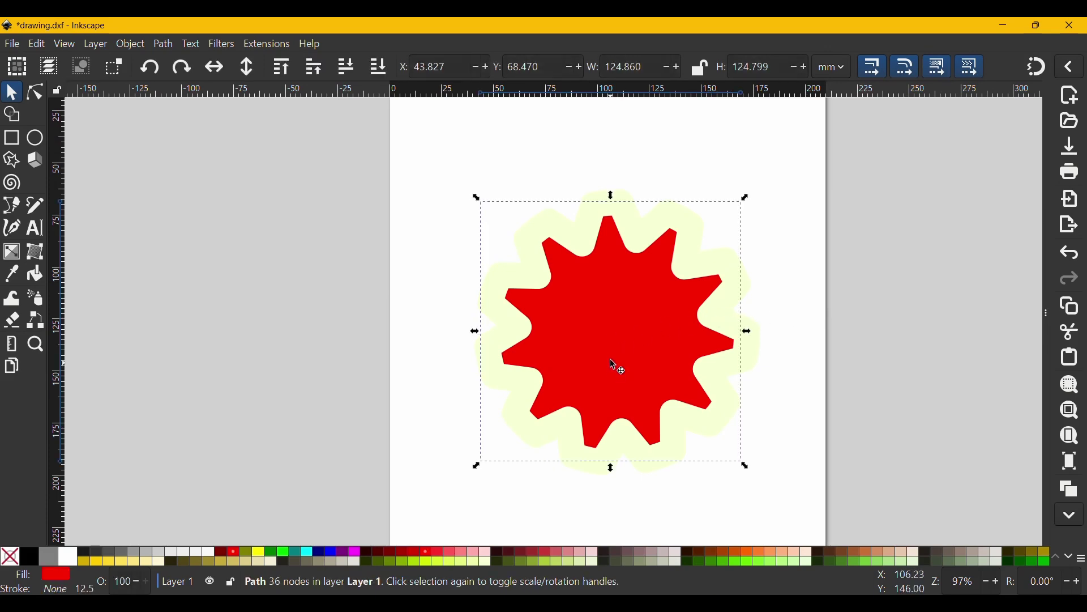
left_click(611, 356)
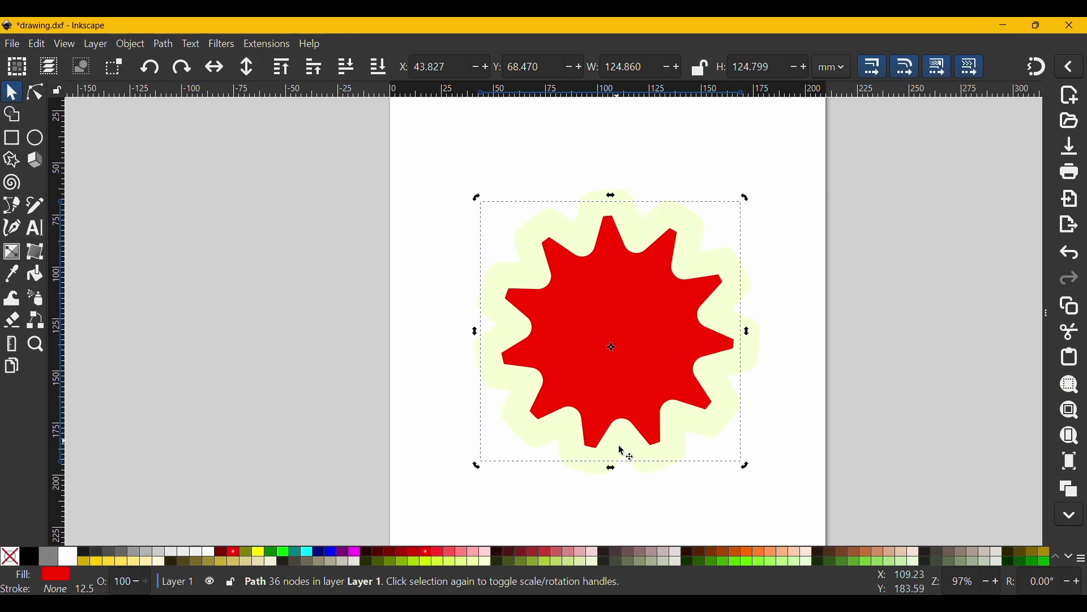
left_click(712, 559)
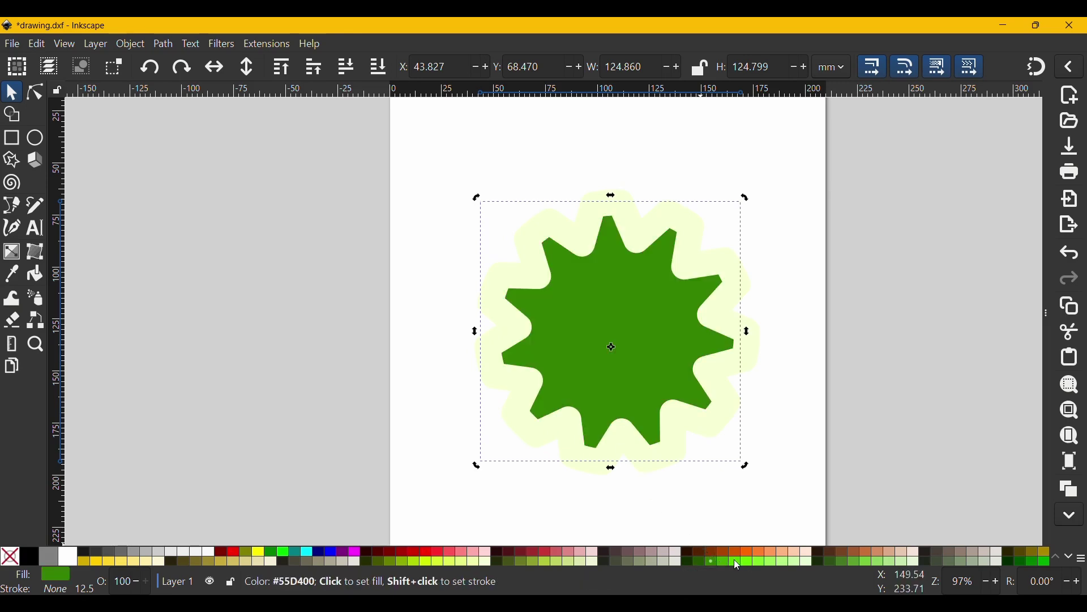
left_click(747, 561)
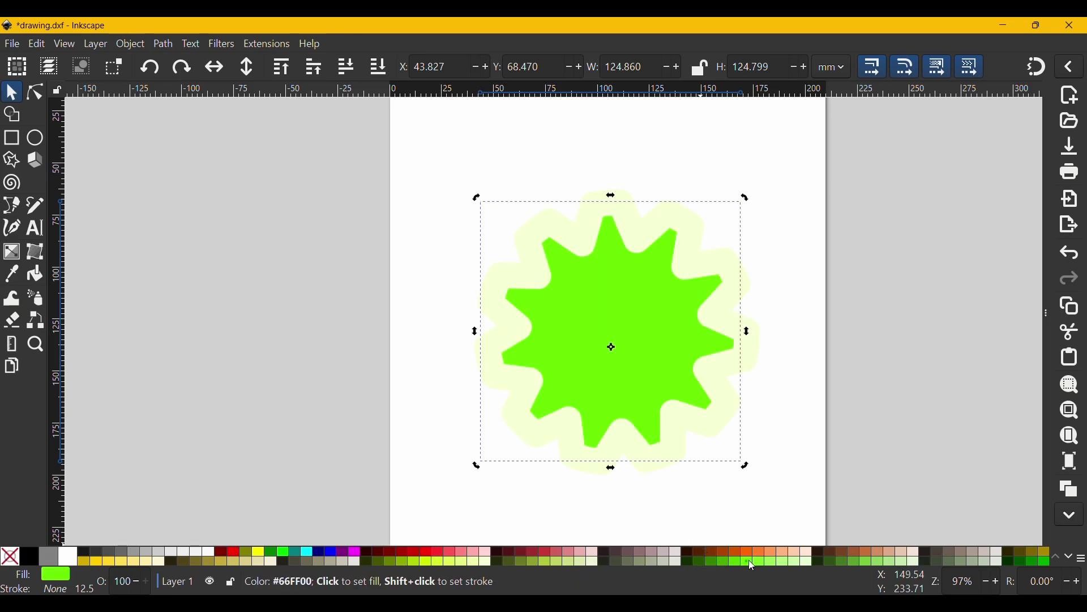
left_click(839, 451)
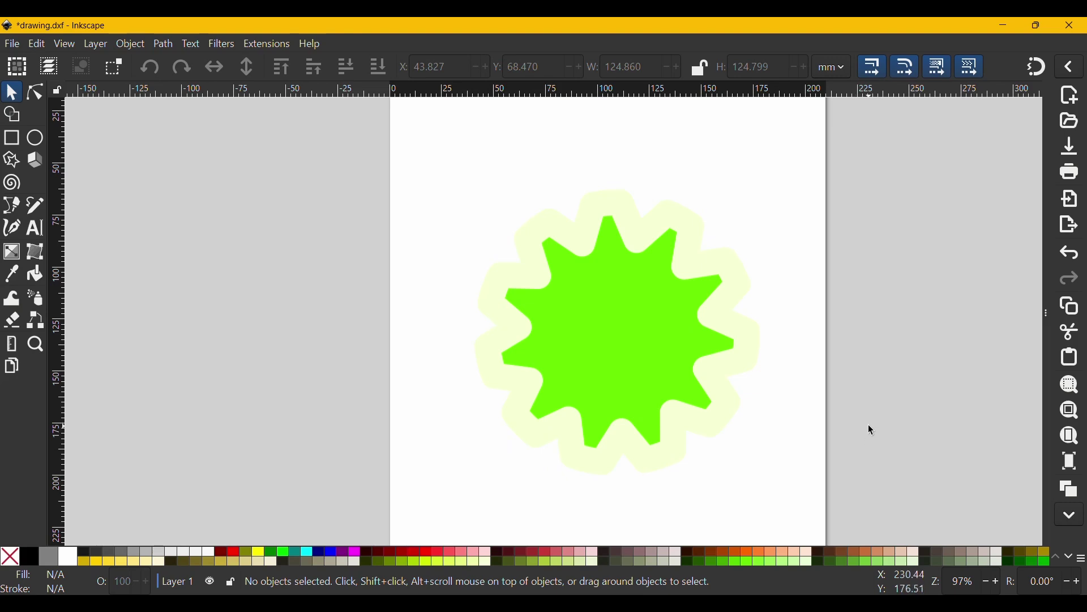
key("ctrl+shift+d")
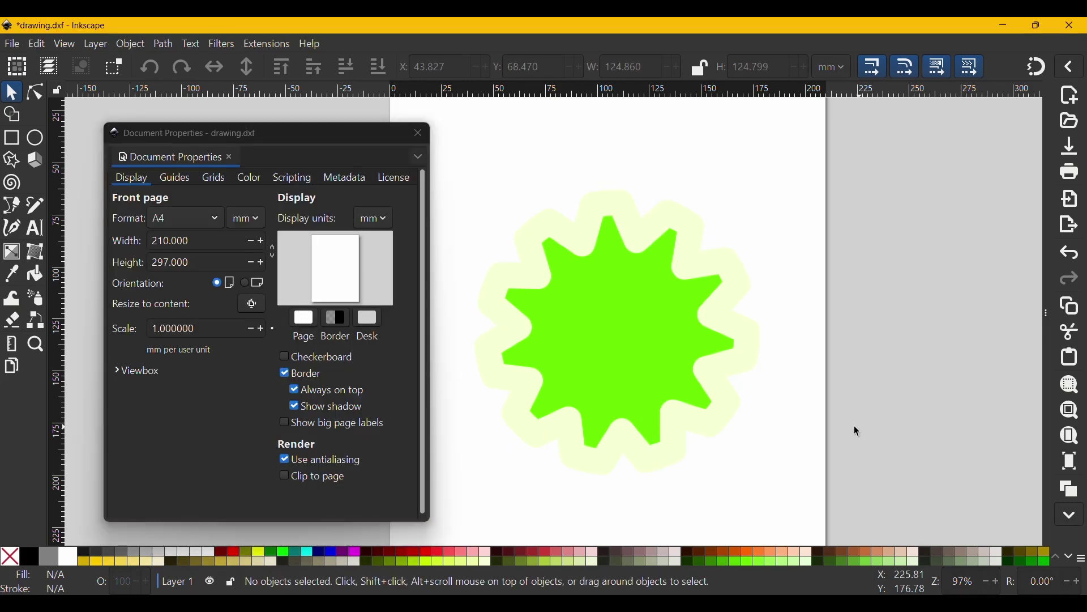
left_click(418, 133)
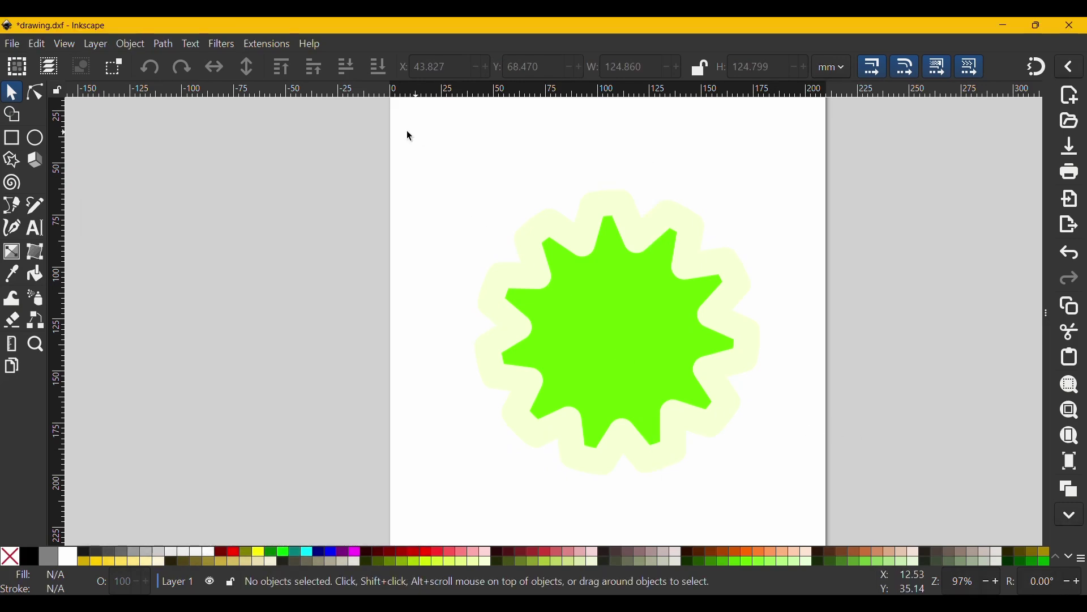
left_click(13, 44)
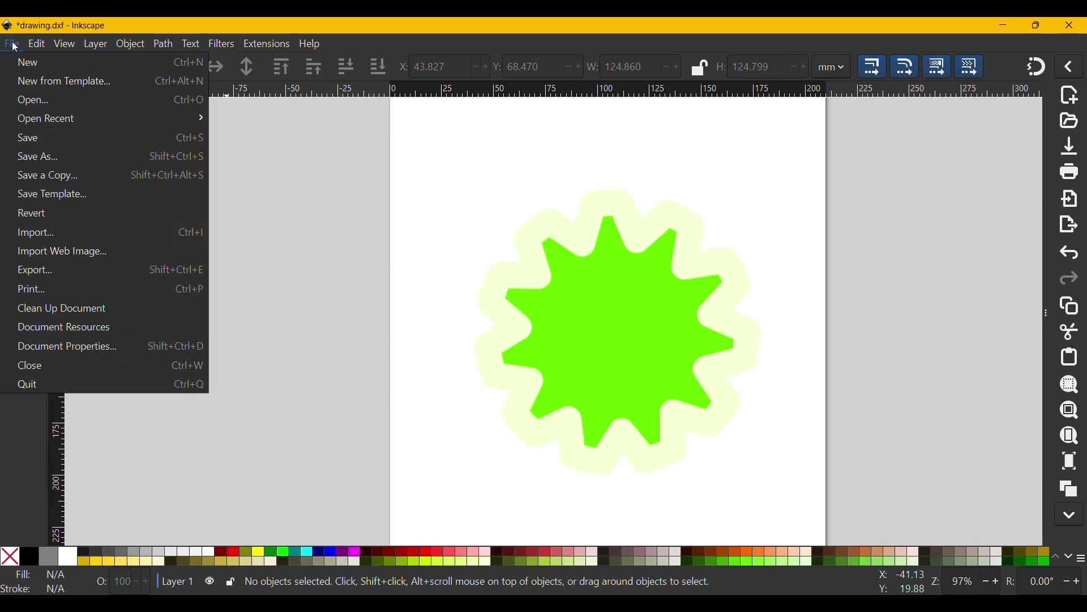
left_click(13, 44)
left_click(37, 45)
left_click(444, 218)
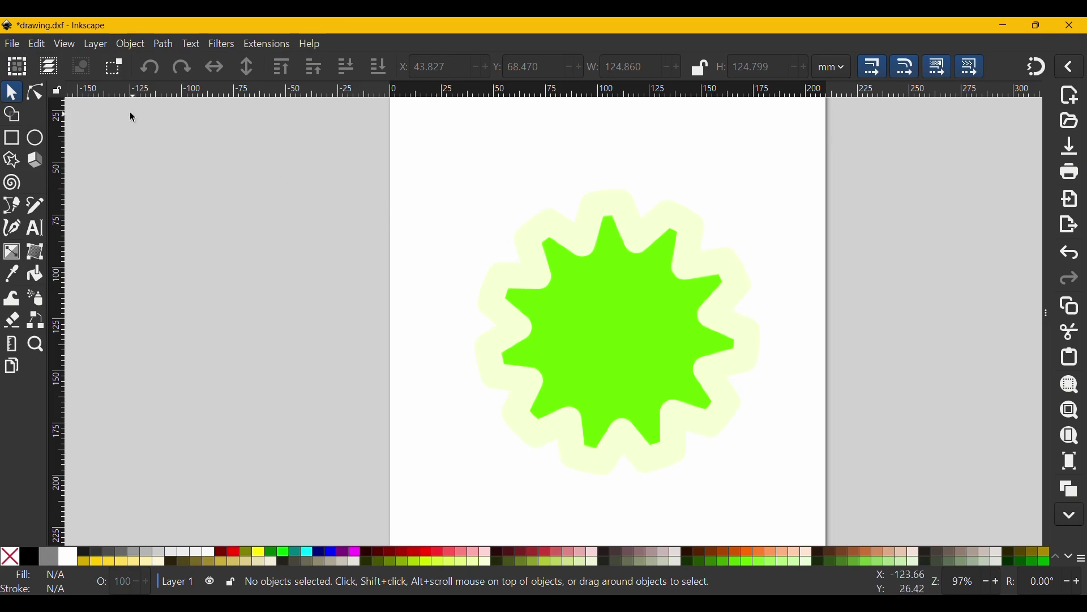
left_click(12, 44)
left_click(11, 44)
left_click(37, 45)
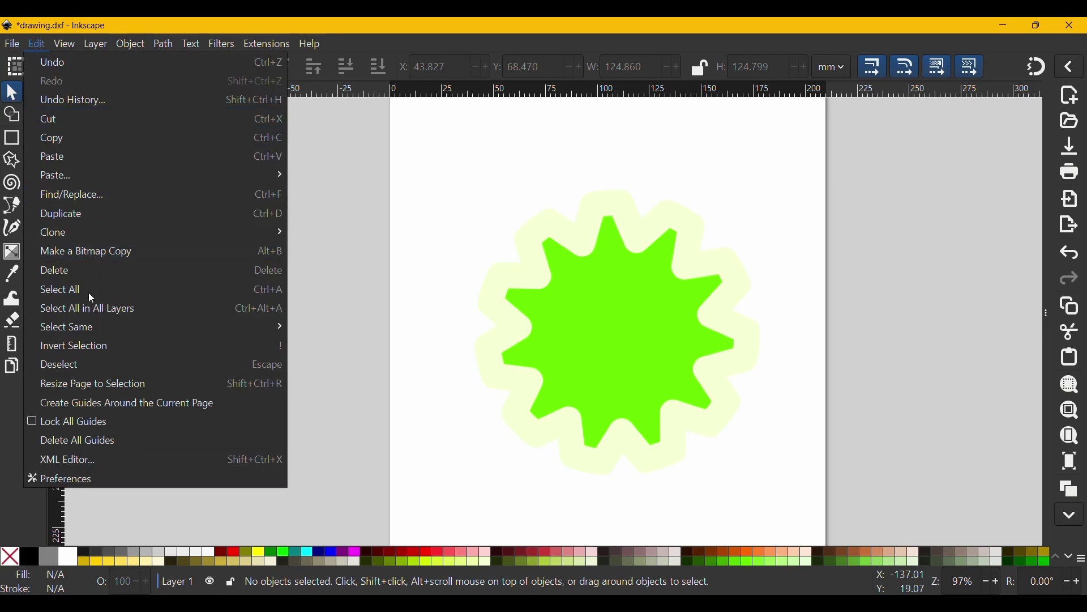
Set the page background color to black (000000ff) in the document properties by reducing its lightness to 0
mouse_move(11, 44)
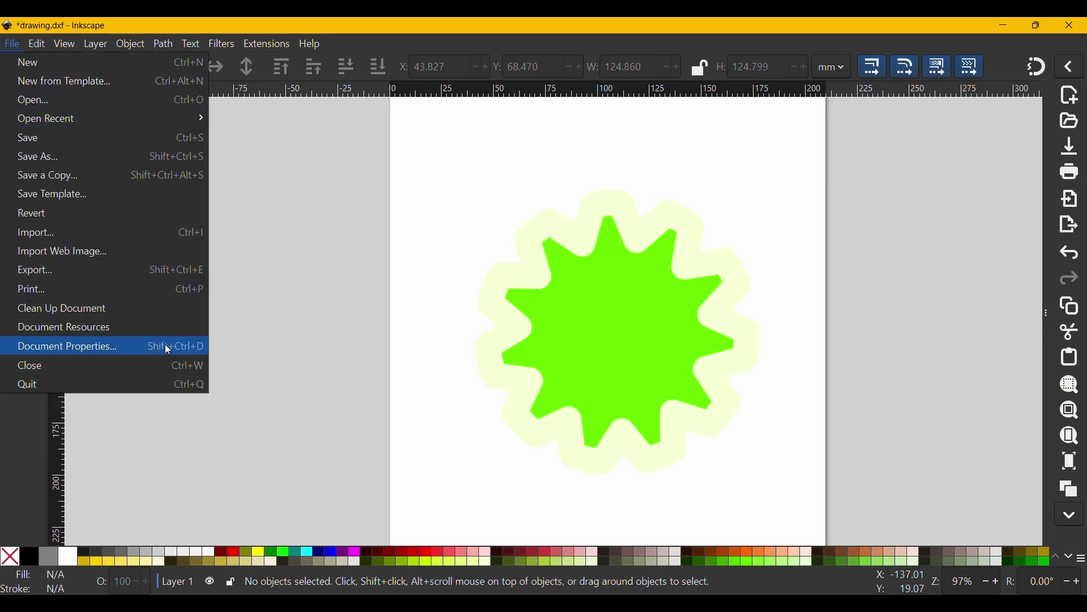
left_click(198, 347)
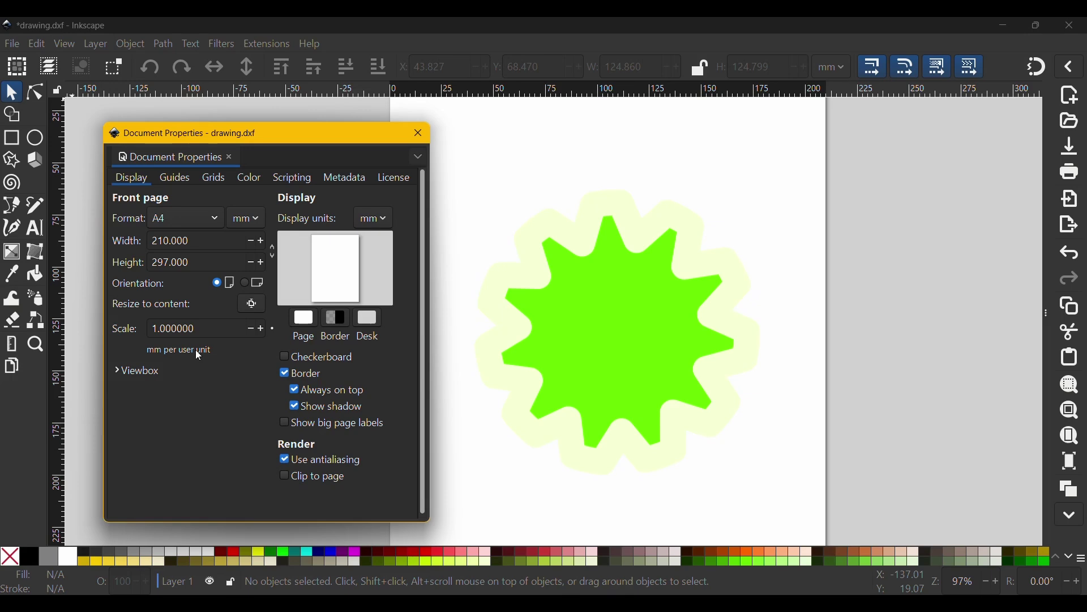
left_click(304, 323)
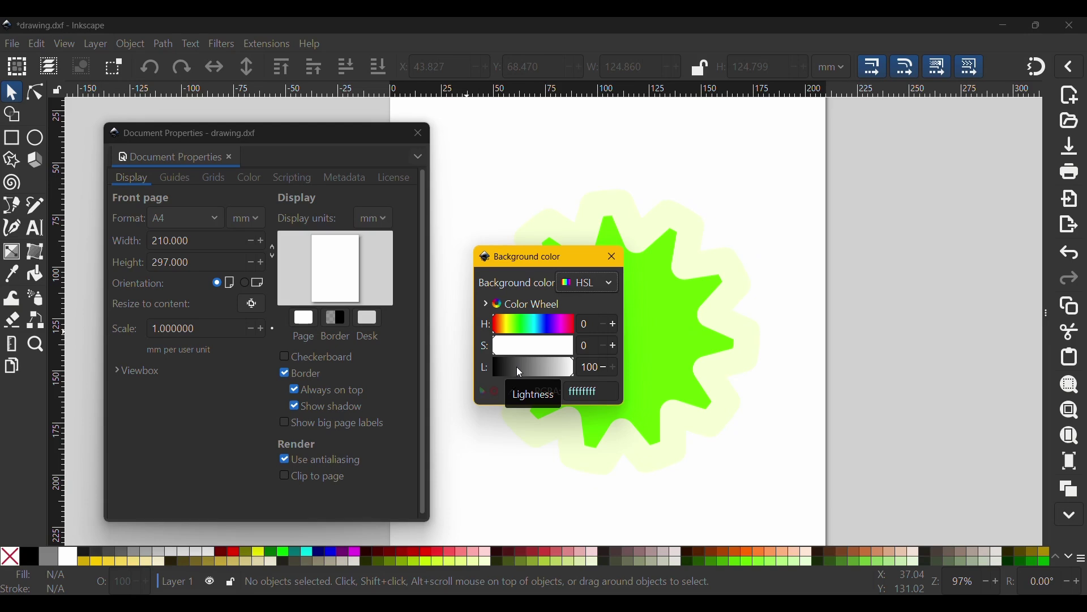
left_click_drag(518, 367, 490, 372)
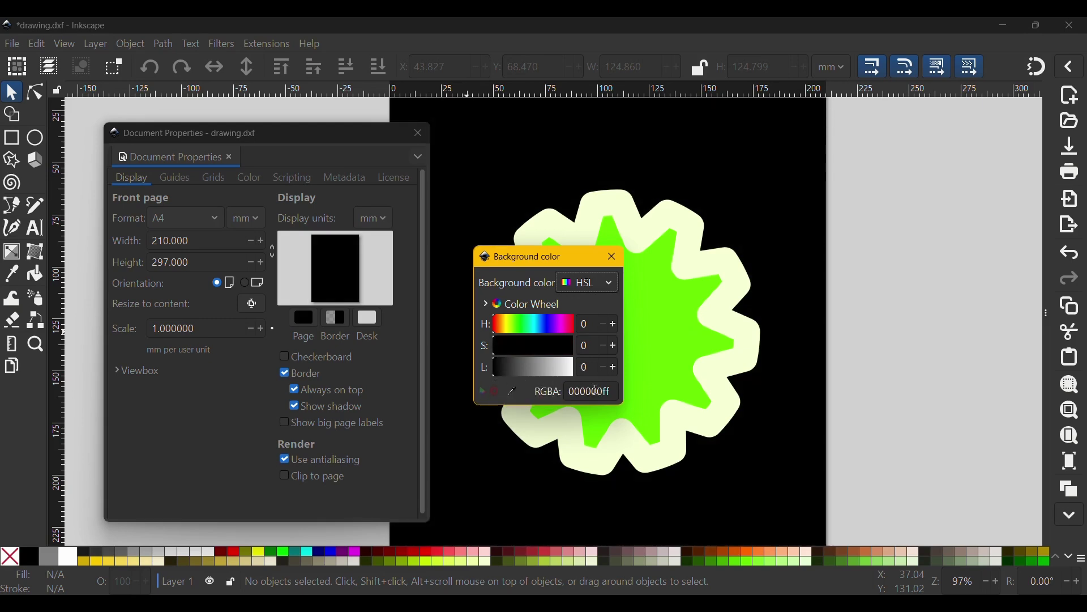
left_click_drag(615, 391, 567, 401)
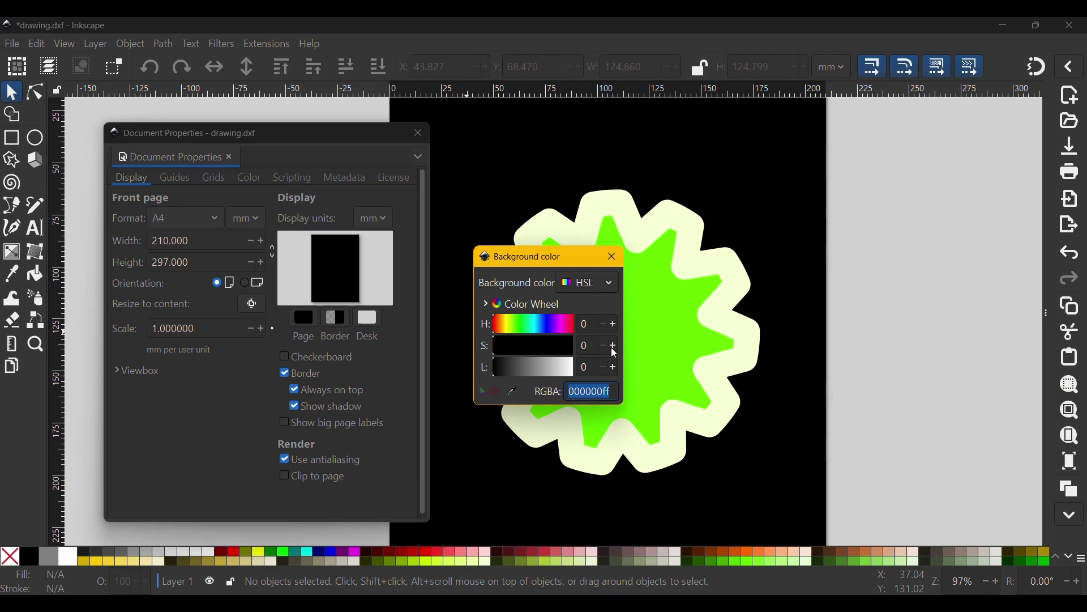
left_click(612, 258)
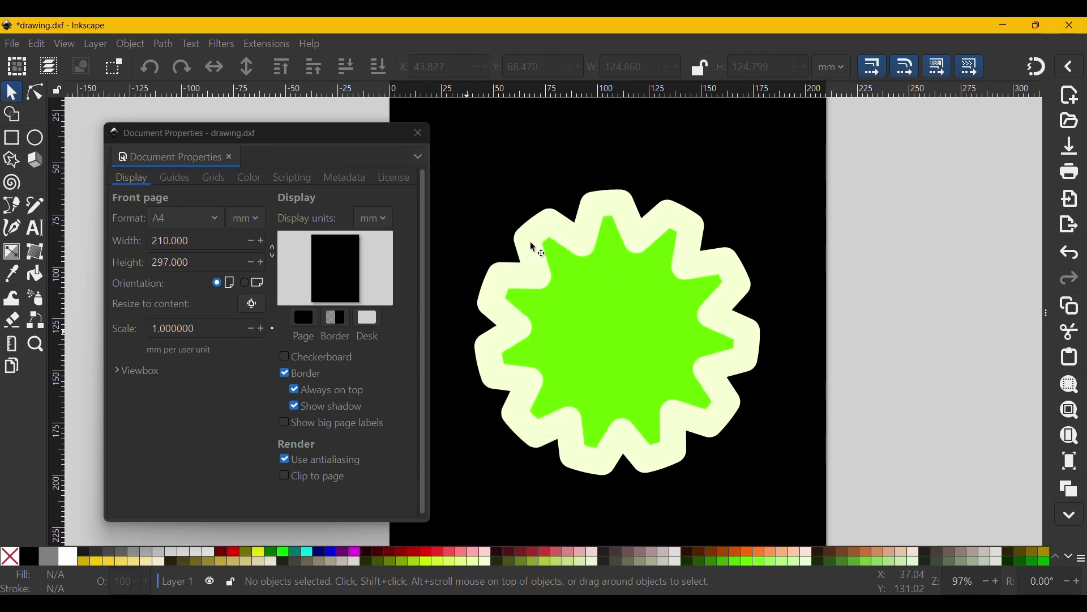
left_click(419, 134)
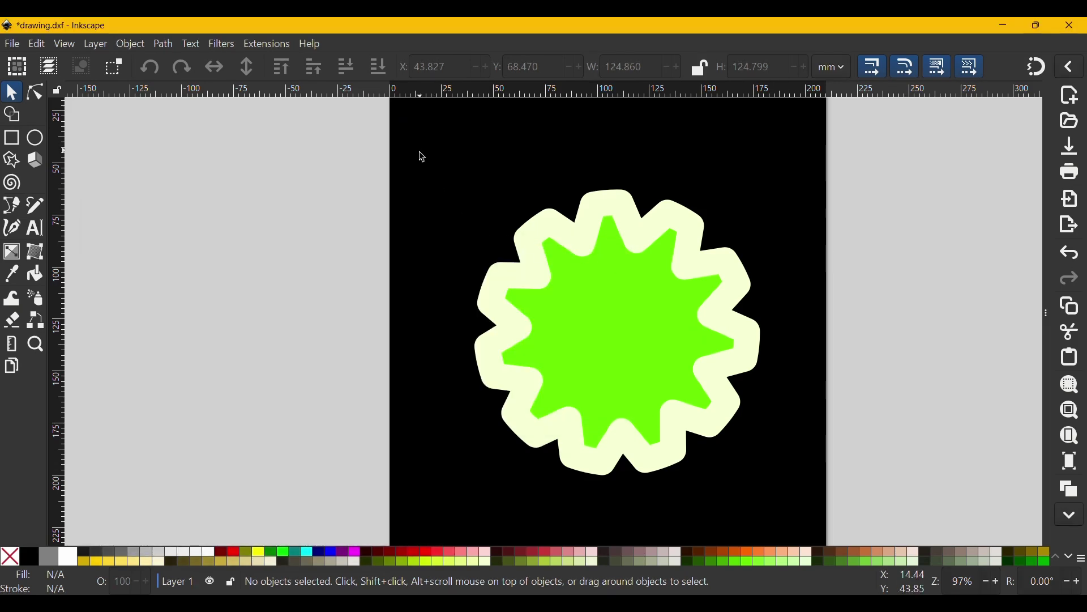
Turn on the checkerboard display in the document properties and inspect the canvas around the gear
left_click_drag(634, 382, 552, 376)
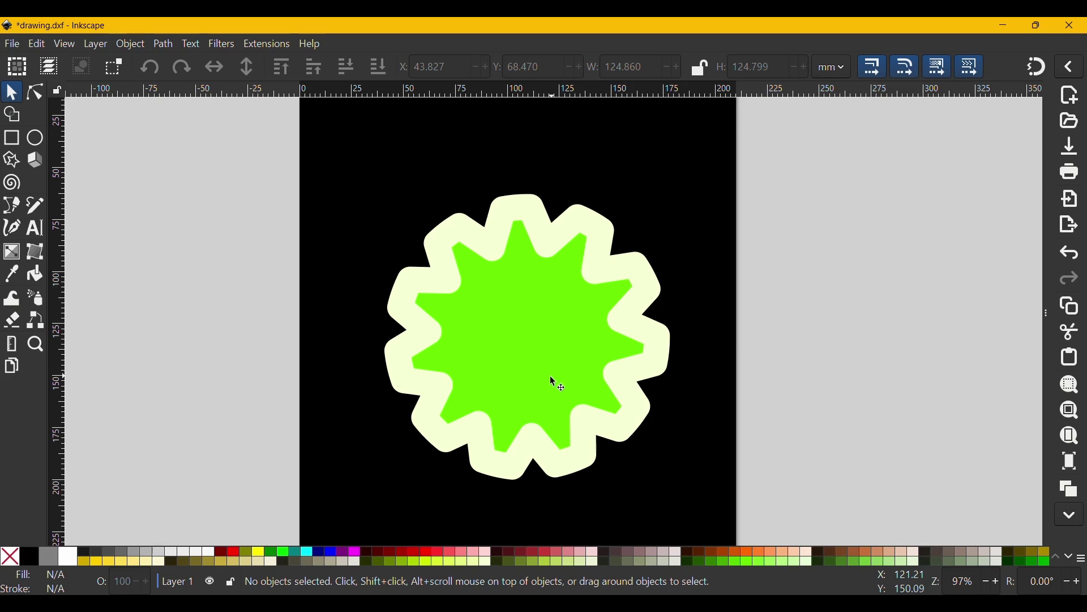
key("ctrl")
key("ctrl+shift+d")
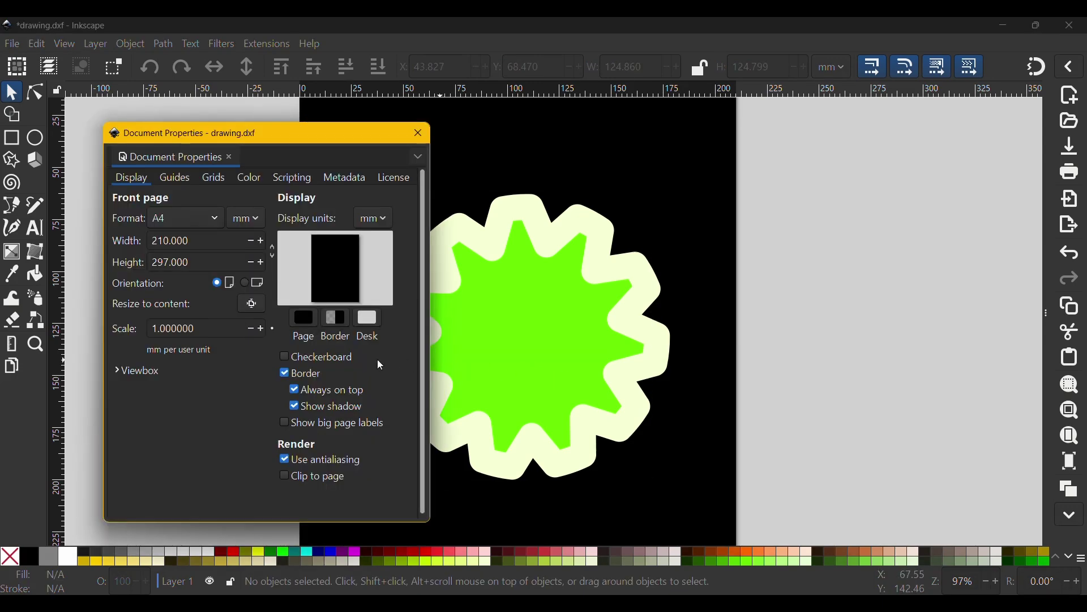
left_click(309, 362)
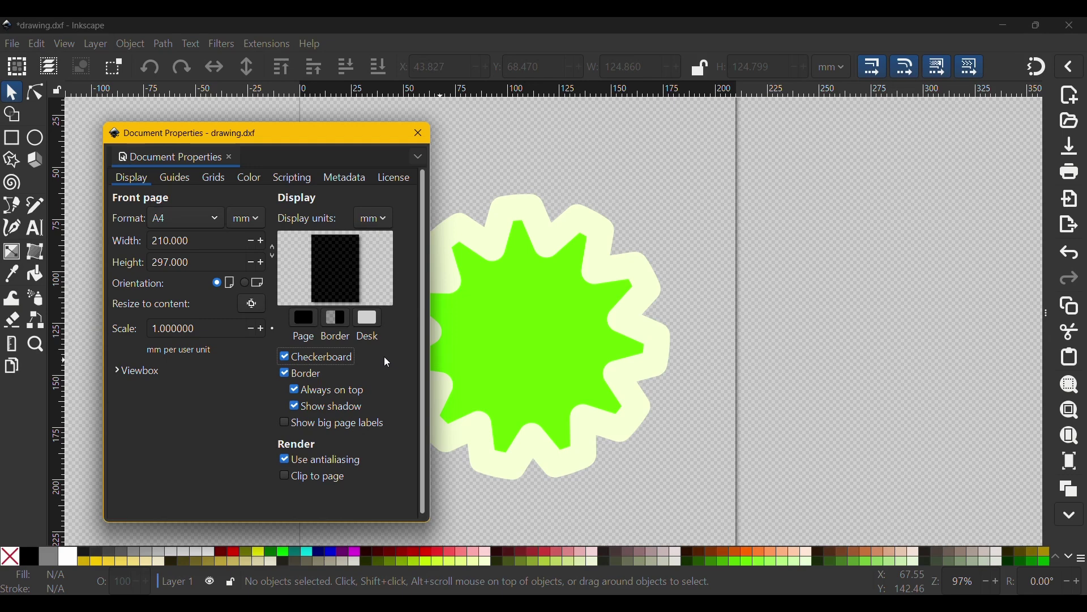
scroll(712, 240, "up", 2)
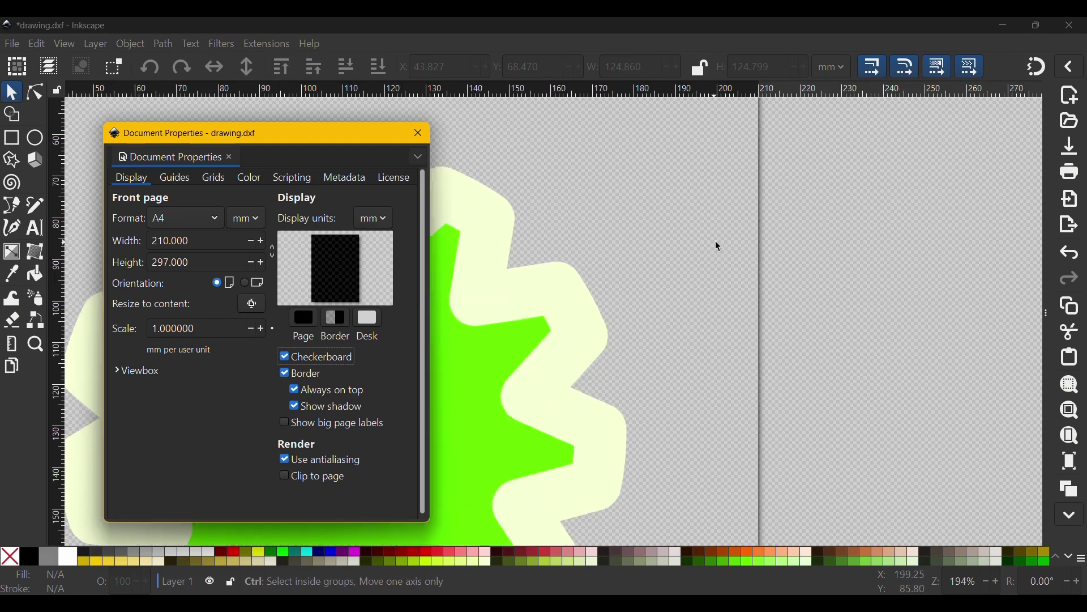
left_click(697, 248)
scroll(640, 284, "left", 10)
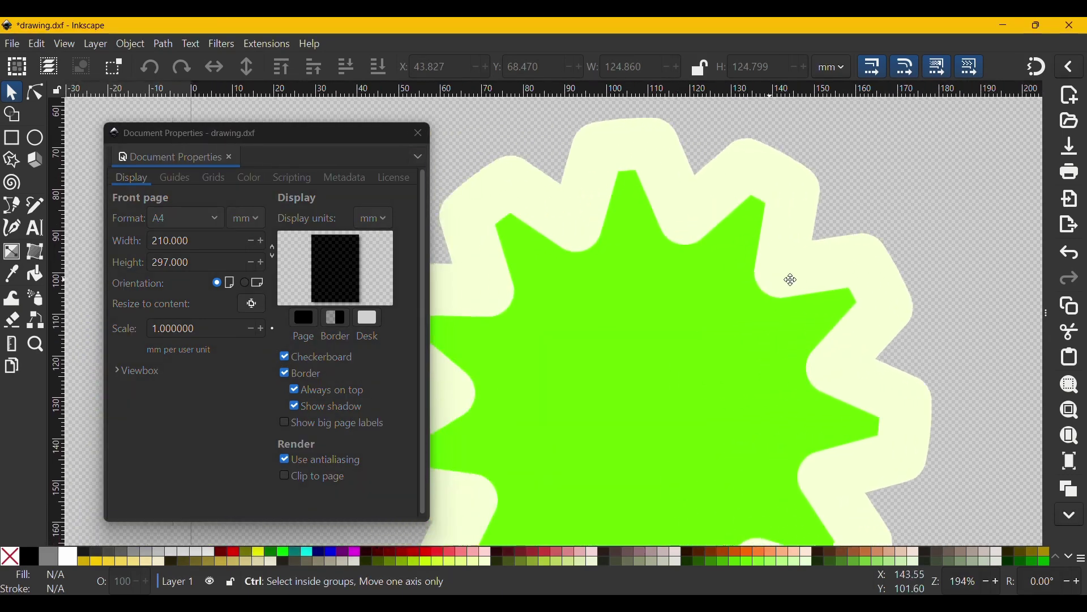
scroll(747, 291, "down", 3)
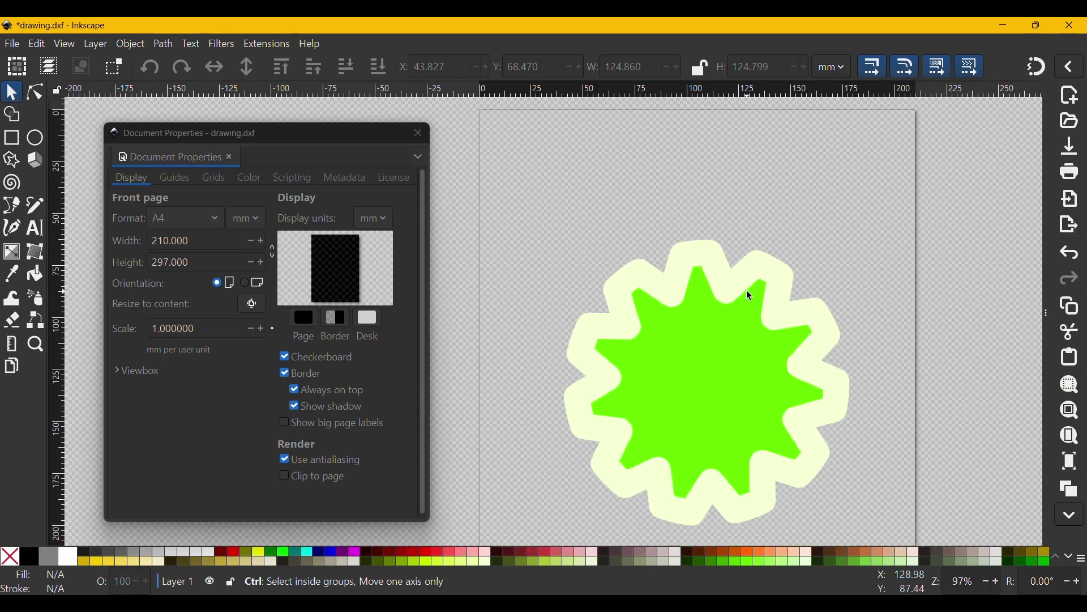
scroll(746, 290, "down", 2)
scroll(746, 290, "right", 2)
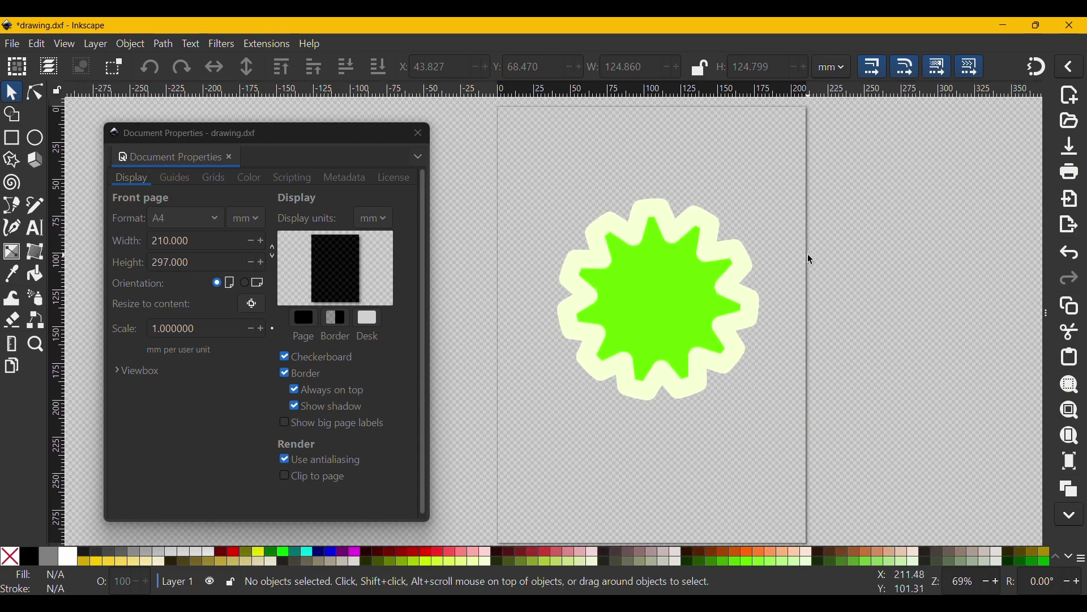
left_click(418, 133)
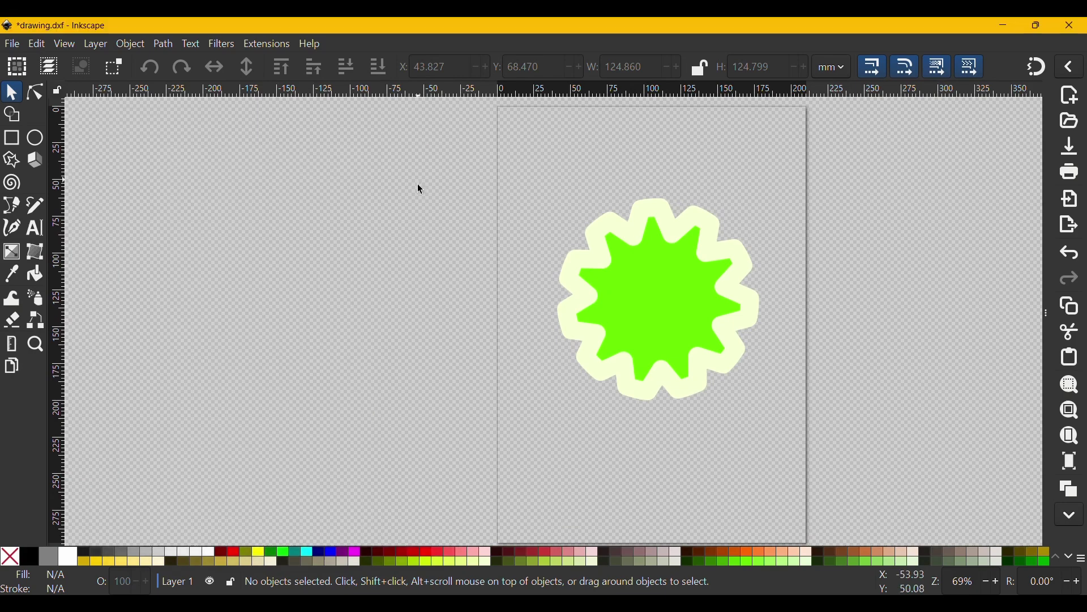
Bring up the PNG export settings and set the export background color's lightness to 0, leaving RGBA 00000000
key("ctrl+shift+e")
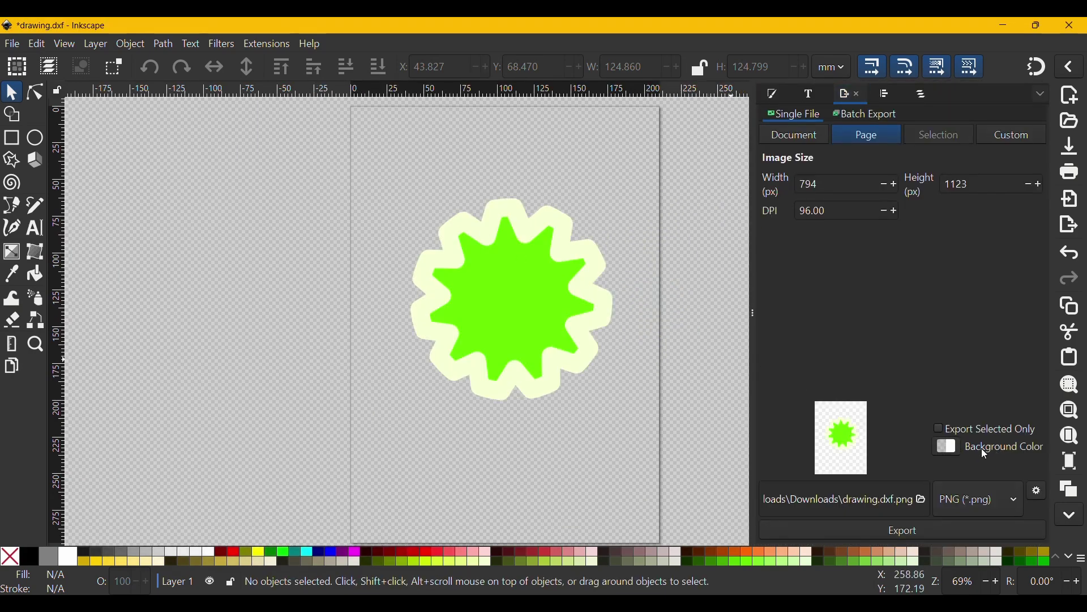
left_click(956, 452)
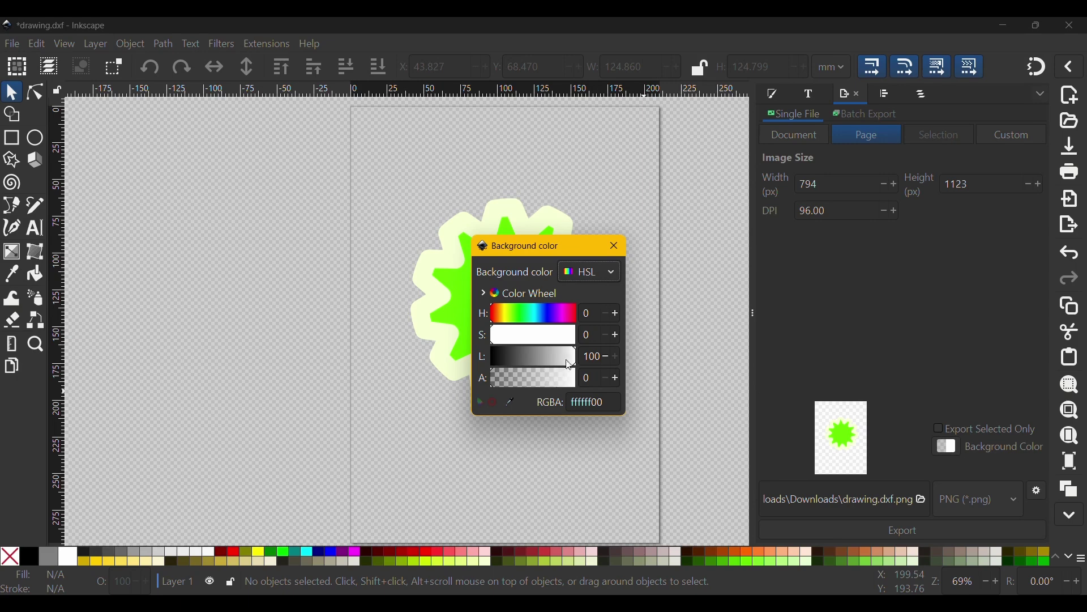
left_click_drag(571, 366, 528, 361)
left_click_drag(496, 363, 484, 363)
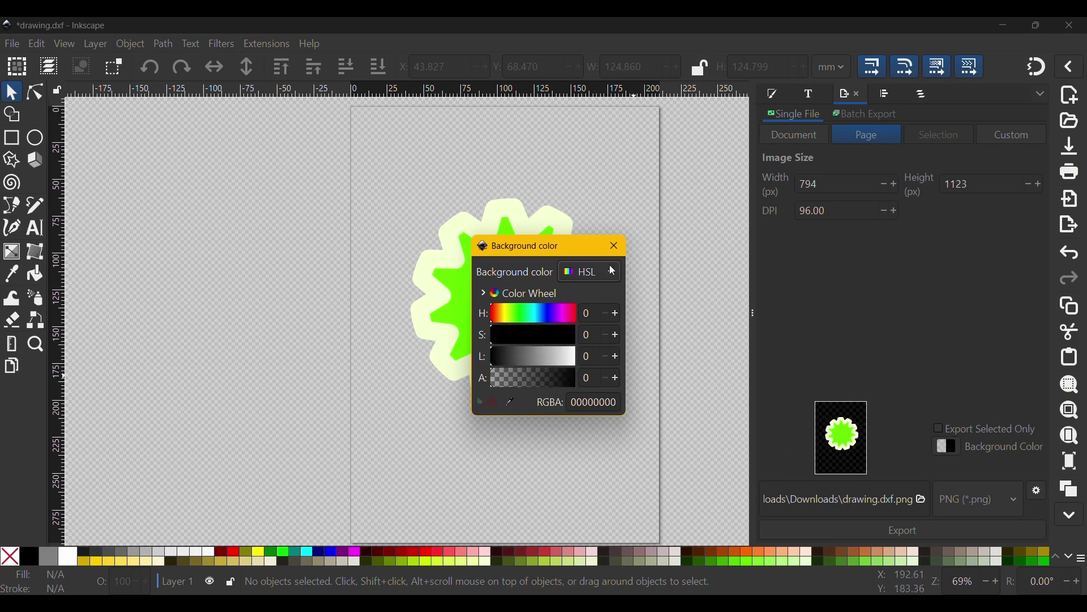
left_click(614, 246)
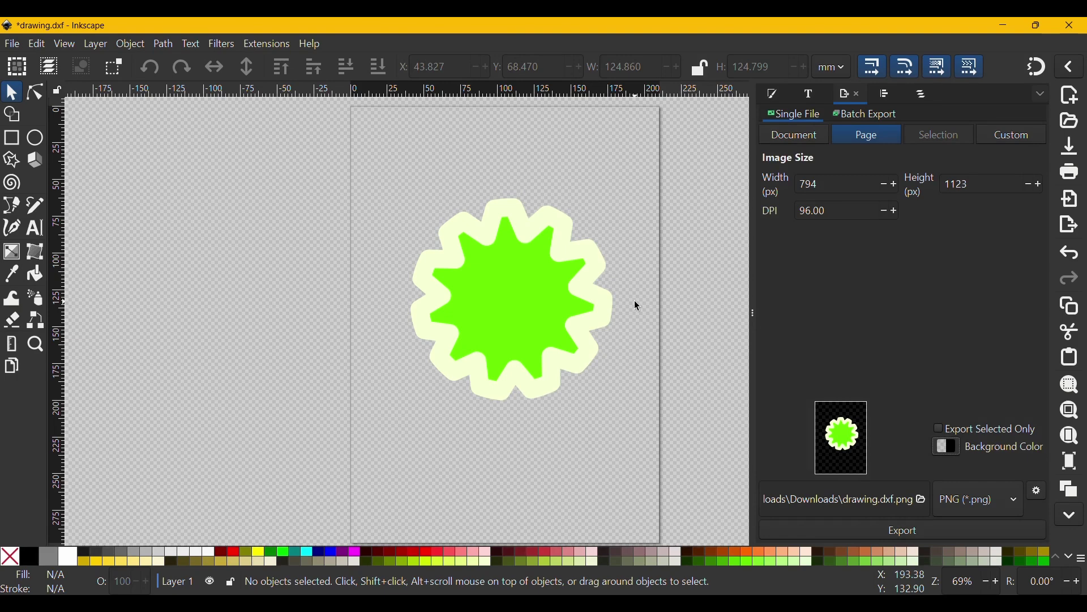
Draw a square about 212 mm wide centred on the gear and send it behind the gear shapes
key("r")
mouse_move(443, 279)
left_mouse_down()
mouse_move(663, 410)
mouse_move(685, 462)
left_mouse_up()
key("End")
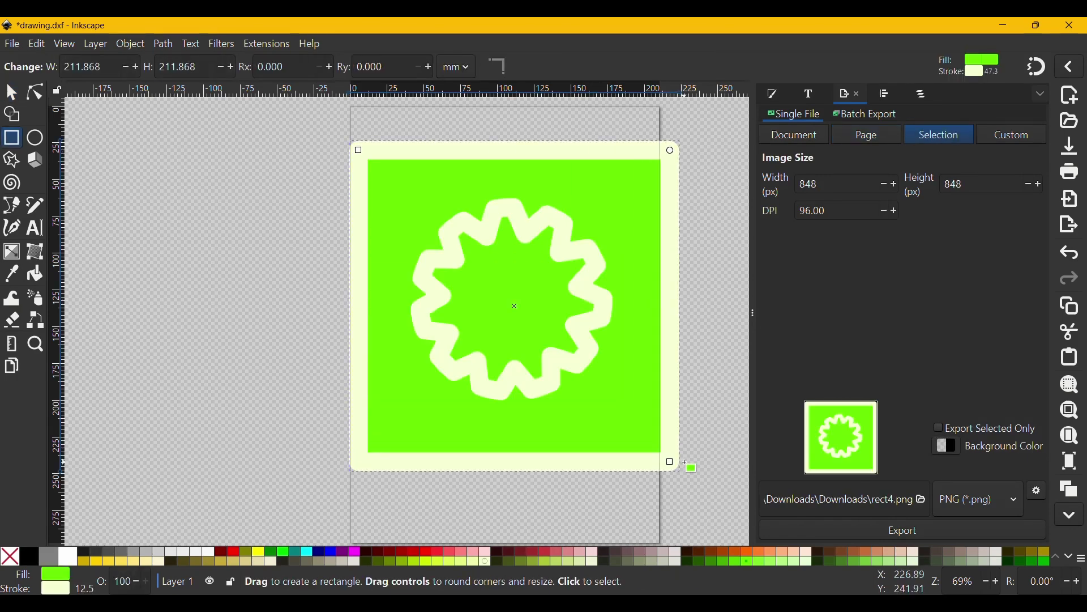
Give the square behind the gear a black fill and a black stroke, and deselect it
left_click(28, 557)
left_click(29, 557, "shift")
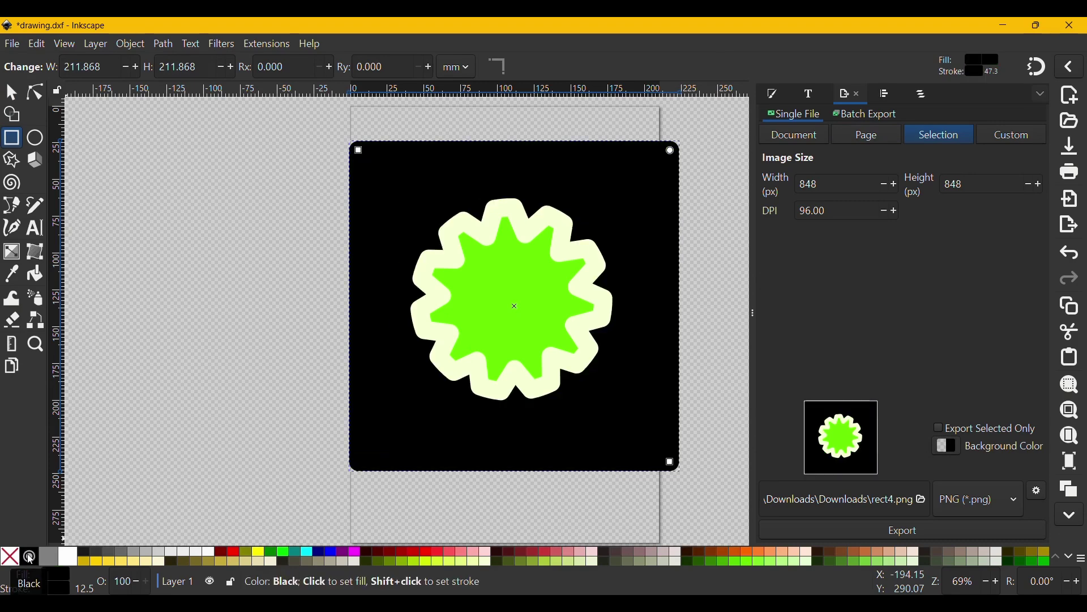
key("s")
left_click(192, 513)
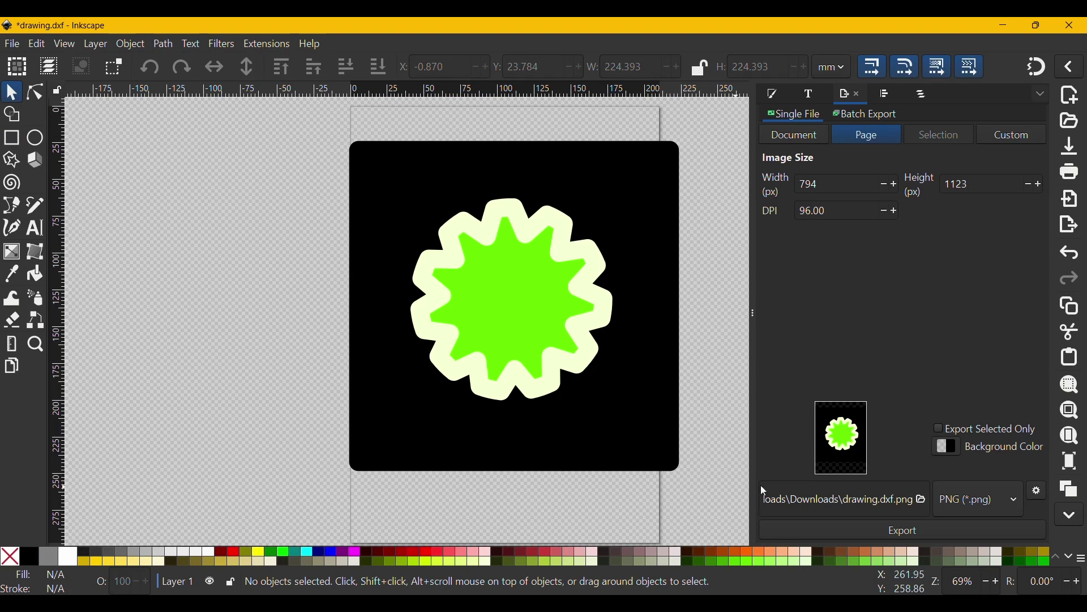
Open the export background color for editing
left_click(957, 454)
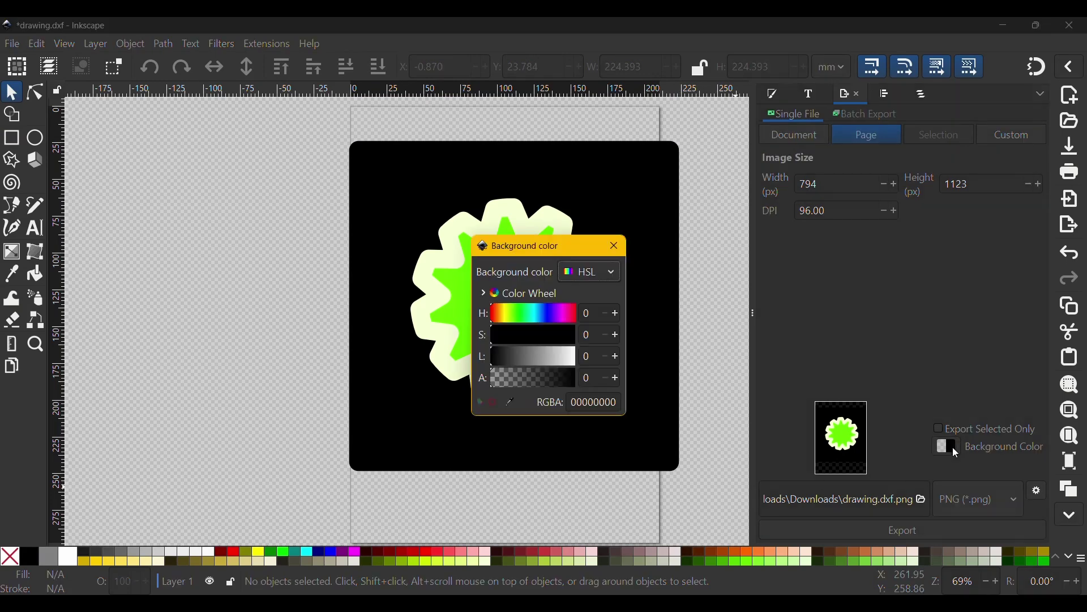